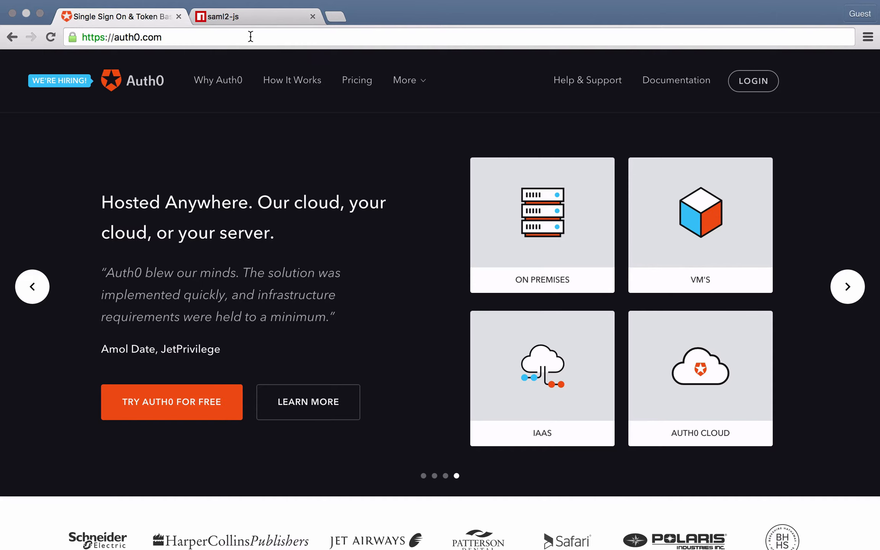
Examine the saml2-js package page on npm, covering its service provider options and example code, and return to the Auth0 site.
{"action": "left_click", "coordinate": [236, 18]}
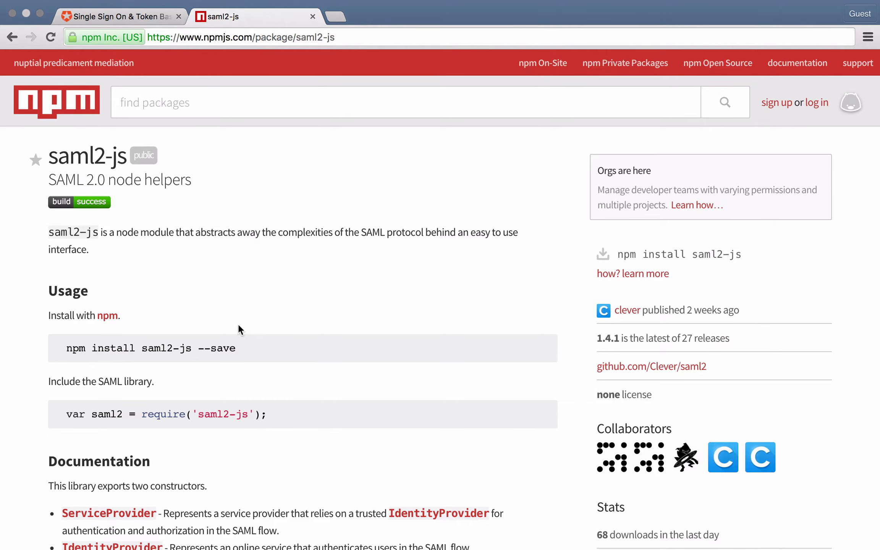
{"action": "scroll", "coordinate": [238, 324], "scroll_direction": "down", "scroll_amount": 5}
{"action": "scroll", "coordinate": [237, 324], "scroll_direction": "down", "scroll_amount": 15}
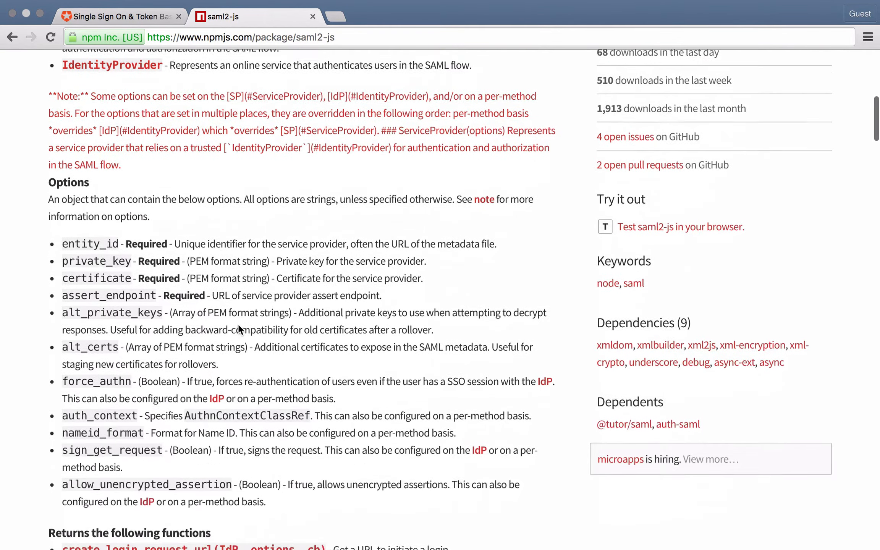
{"action": "scroll", "coordinate": [239, 328], "scroll_direction": "down", "scroll_amount": 12}
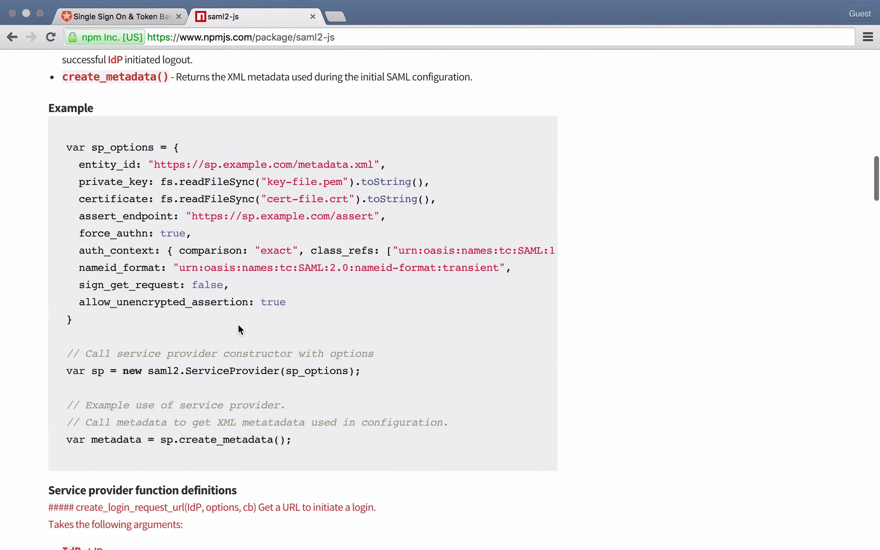
{"action": "scroll", "coordinate": [238, 324], "scroll_direction": "up", "scroll_amount": 20}
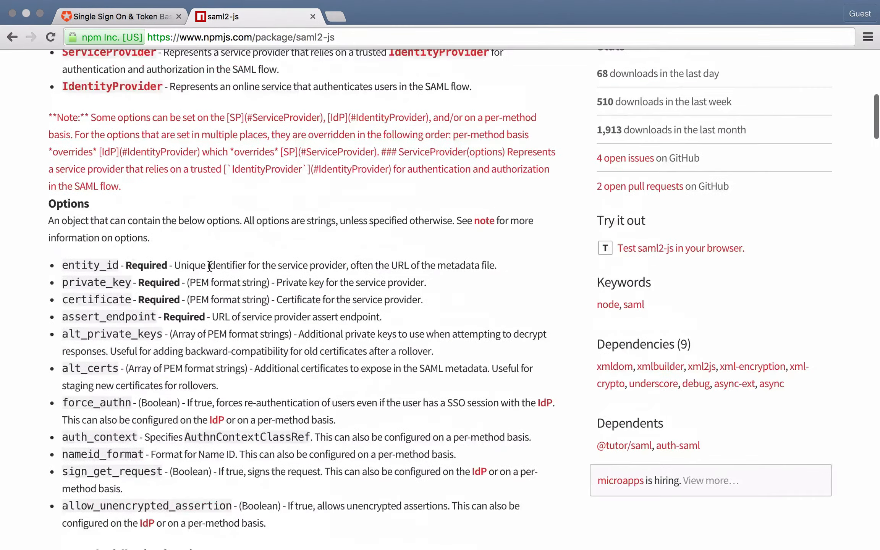
{"action": "left_click", "coordinate": [109, 18]}
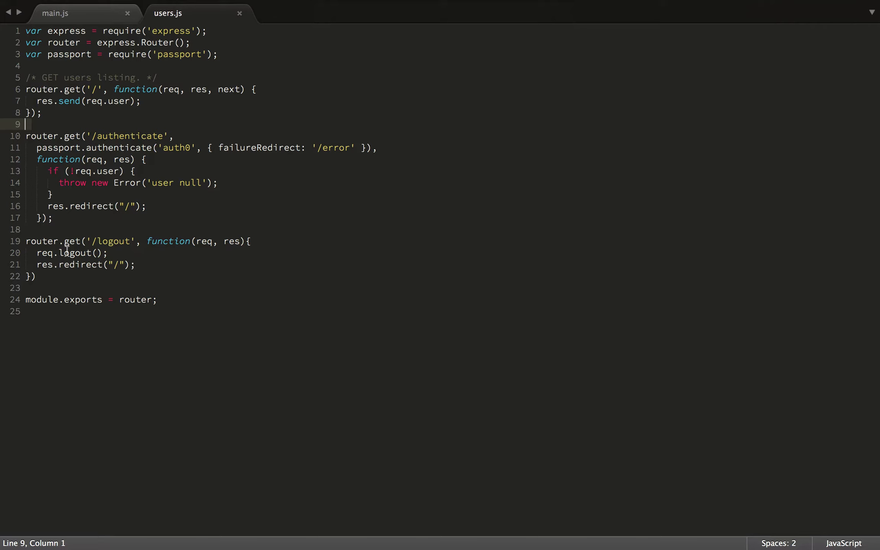
Bring up main.js in the code editor.
{"action": "left_click", "coordinate": [68, 10]}
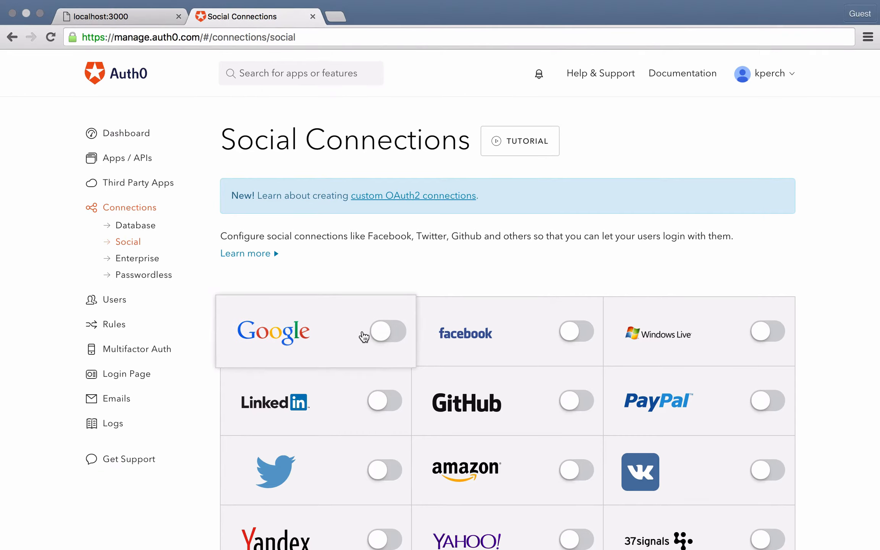
Enable Google social authentication for The Gaming Table and save the connection settings with the client ID and secret left blank.
{"action": "left_click", "coordinate": [383, 333]}
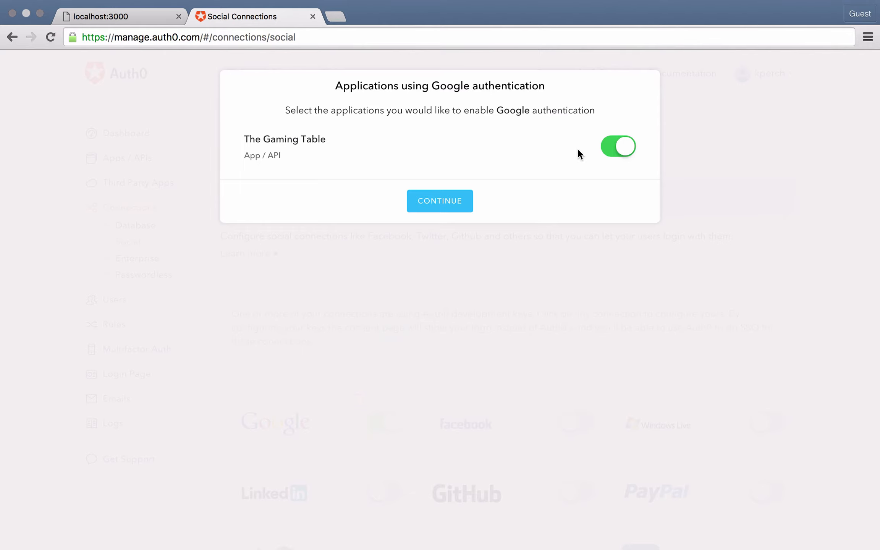
{"action": "left_click", "coordinate": [461, 211]}
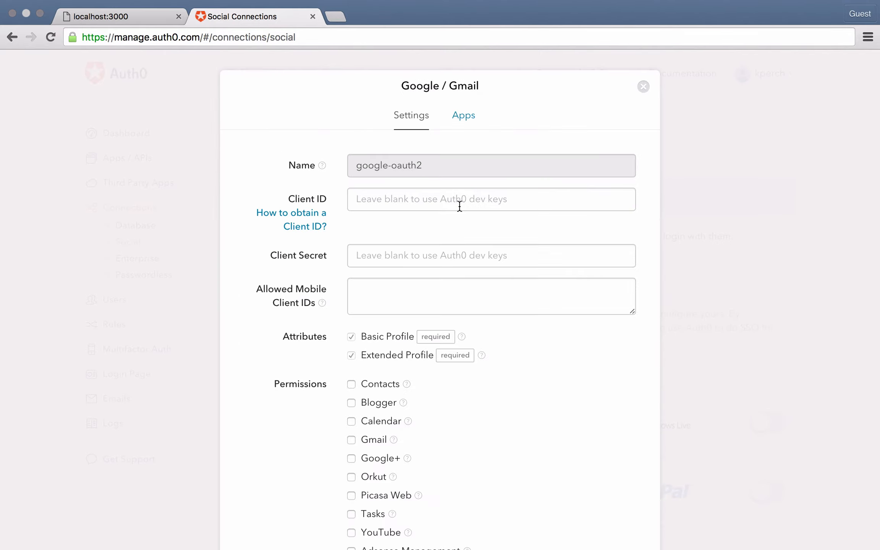
{"action": "scroll", "coordinate": [459, 205], "scroll_direction": "down", "scroll_amount": 2}
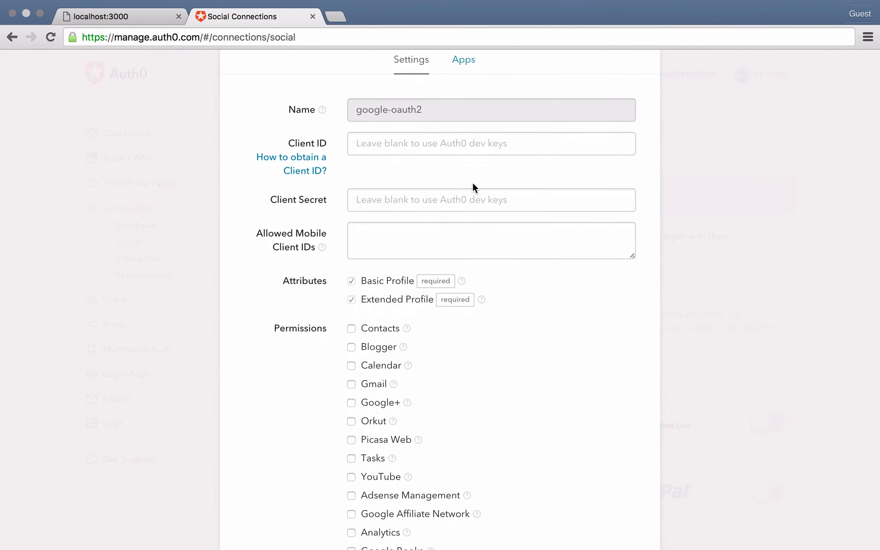
{"action": "scroll", "coordinate": [473, 186], "scroll_direction": "down", "scroll_amount": 5}
{"action": "scroll", "coordinate": [472, 185], "scroll_direction": "down", "scroll_amount": 6}
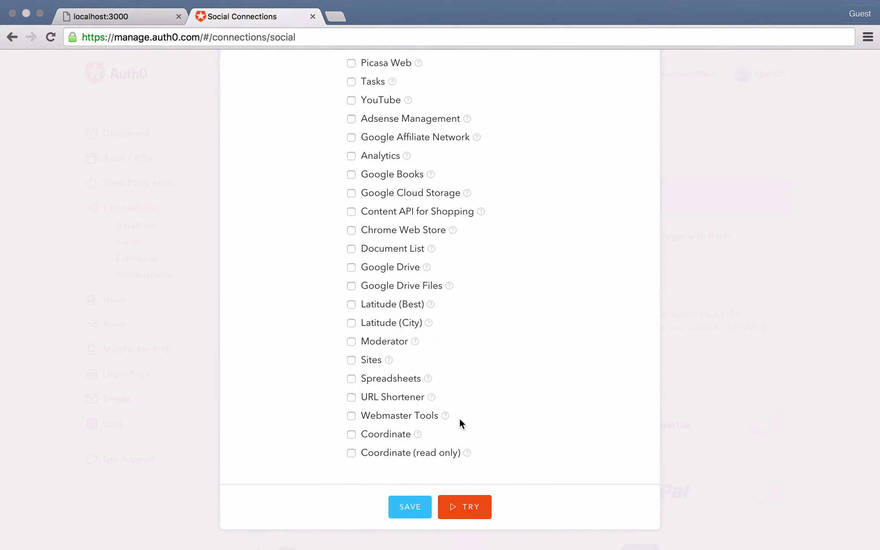
{"action": "left_click", "coordinate": [412, 508]}
{"action": "scroll", "coordinate": [439, 421], "scroll_direction": "up", "scroll_amount": 2}
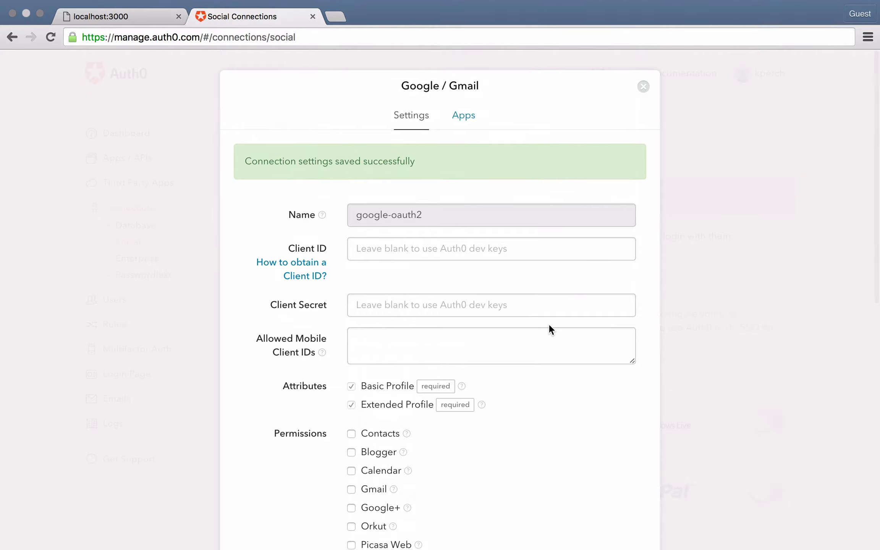
{"action": "left_click", "coordinate": [645, 88]}
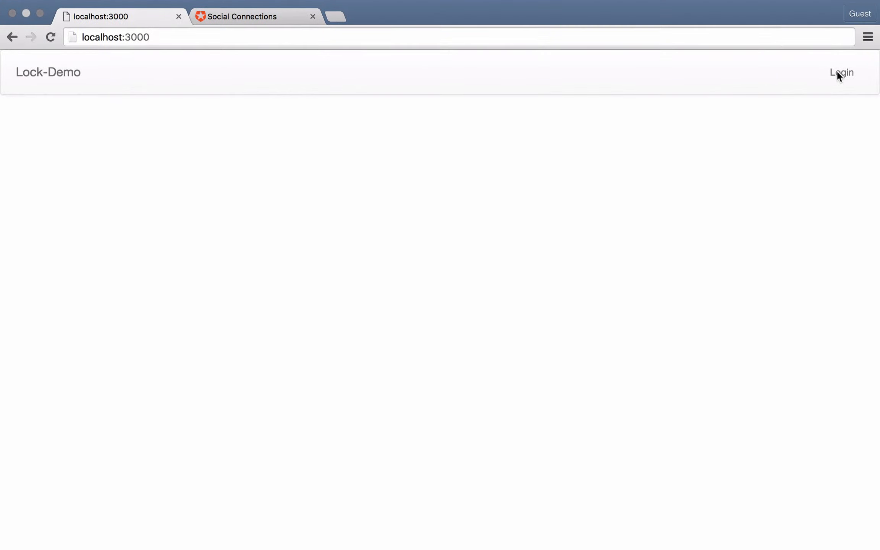
Test the Lock-Demo login on localhost:3000 by signing in with Google and logging out again.
{"action": "left_click", "coordinate": [840, 73]}
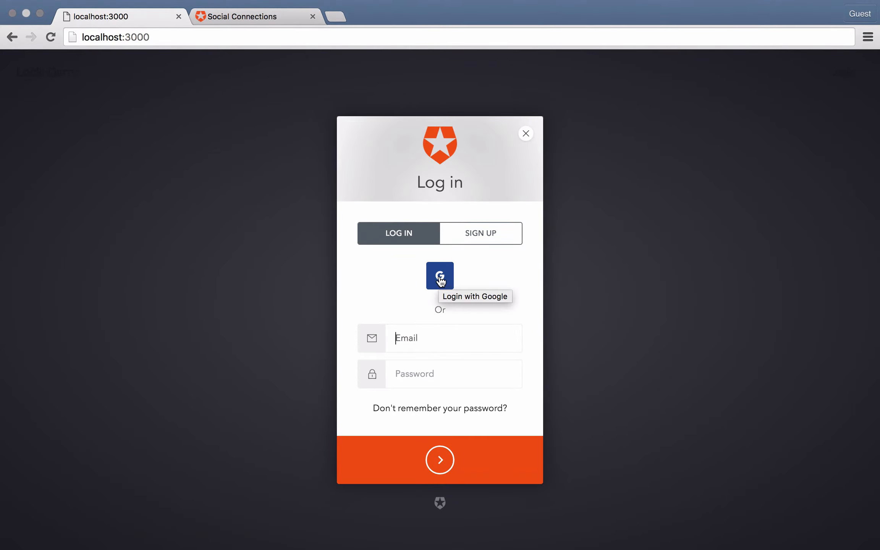
{"action": "left_click", "coordinate": [441, 278]}
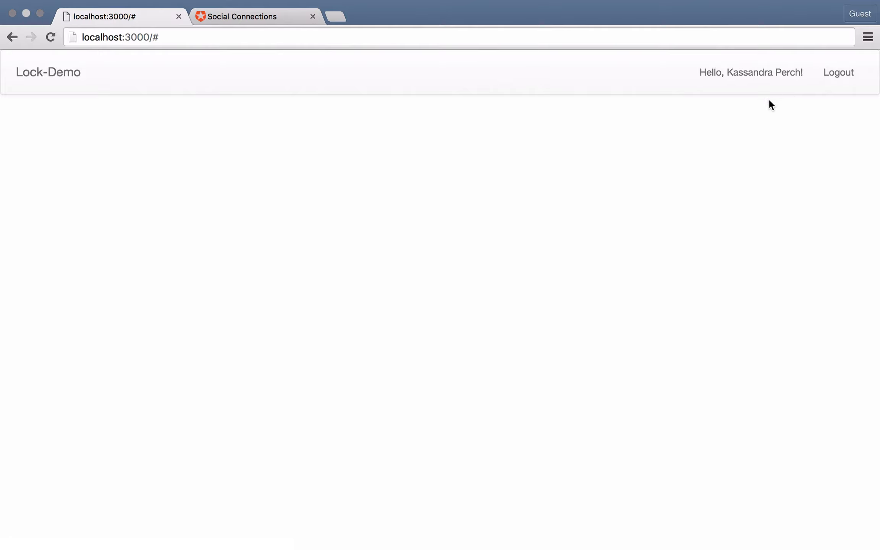
{"action": "left_click", "coordinate": [839, 73]}
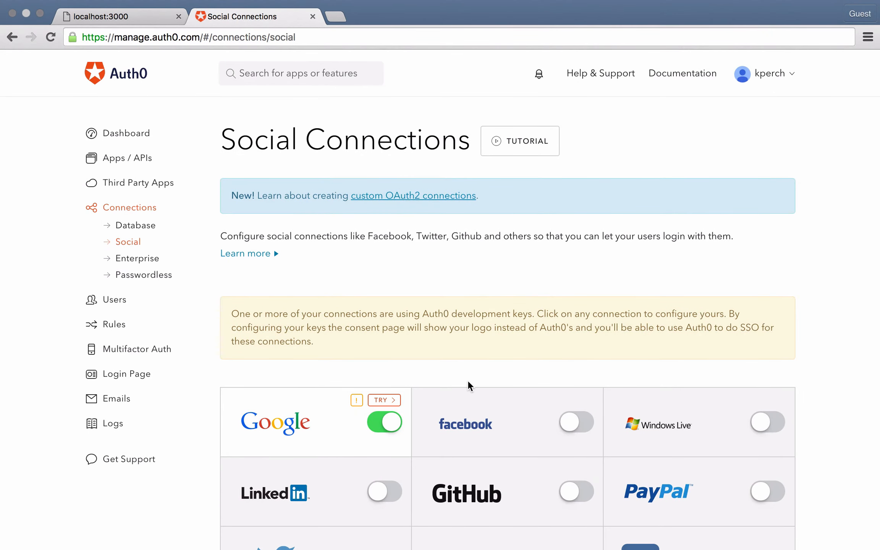
Disable the Google social connection in Auth0.
{"action": "left_click", "coordinate": [384, 422]}
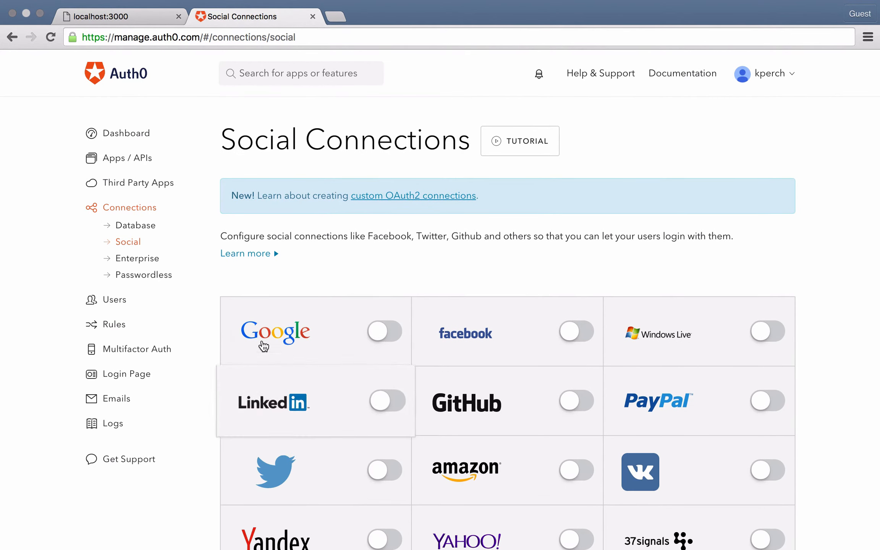
Start a new SAMLP Identity Provider connection among the Auth0 enterprise connections.
{"action": "left_click", "coordinate": [148, 266]}
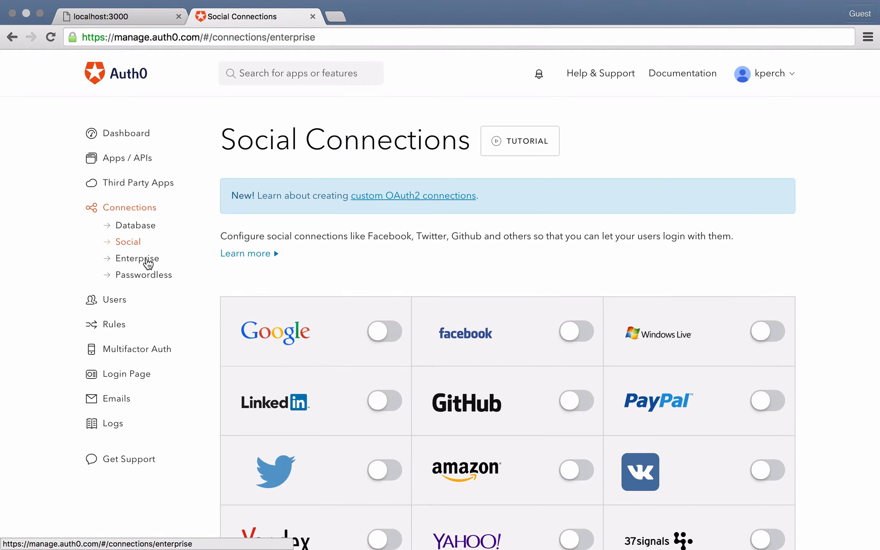
{"action": "scroll", "coordinate": [418, 286], "scroll_direction": "down", "scroll_amount": 2}
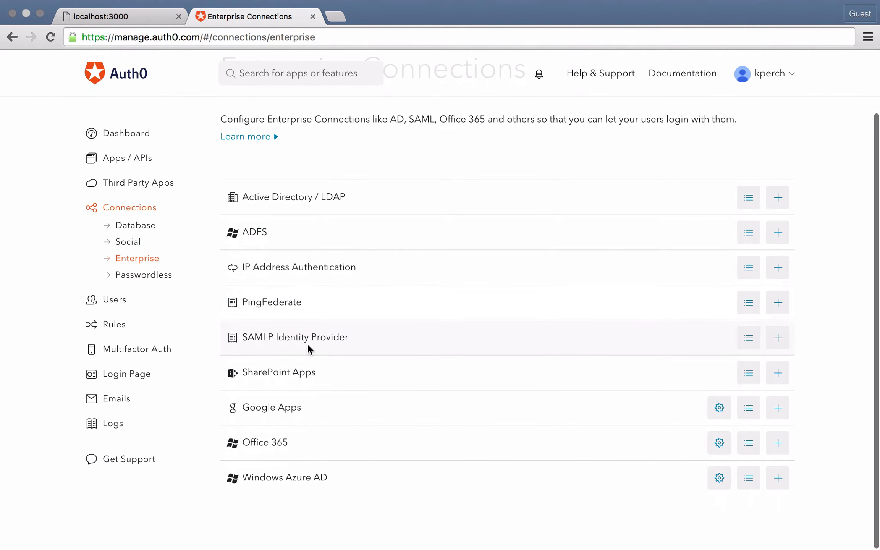
{"action": "left_click", "coordinate": [749, 338]}
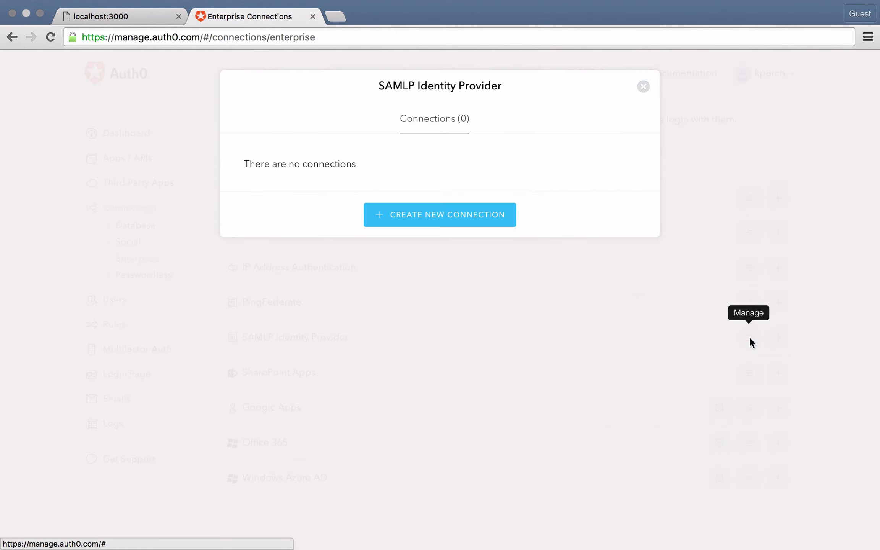
{"action": "left_click", "coordinate": [424, 216]}
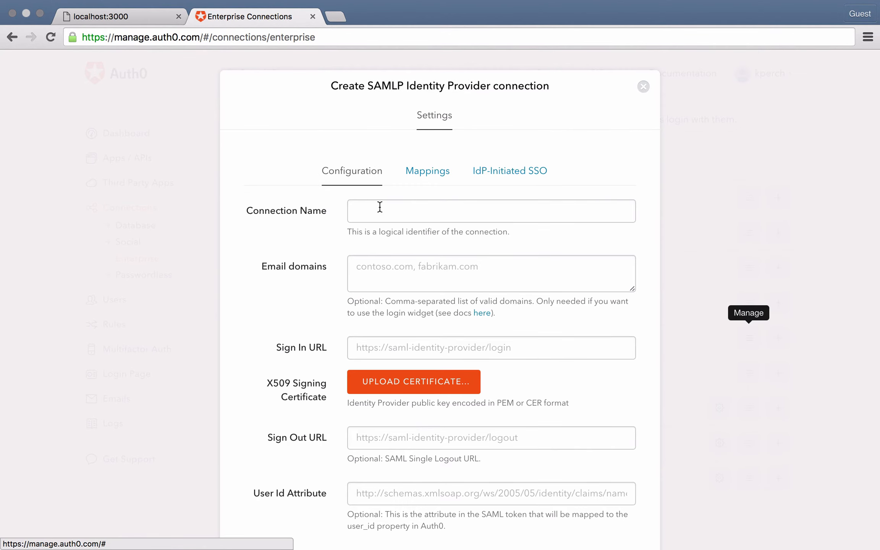
Name the SAMLP connection SSOCircle and enter the owner's personal website domain as its email domain.
{"action": "left_click", "coordinate": [379, 207]}
{"action": "type", "text": "SOOCircle"}
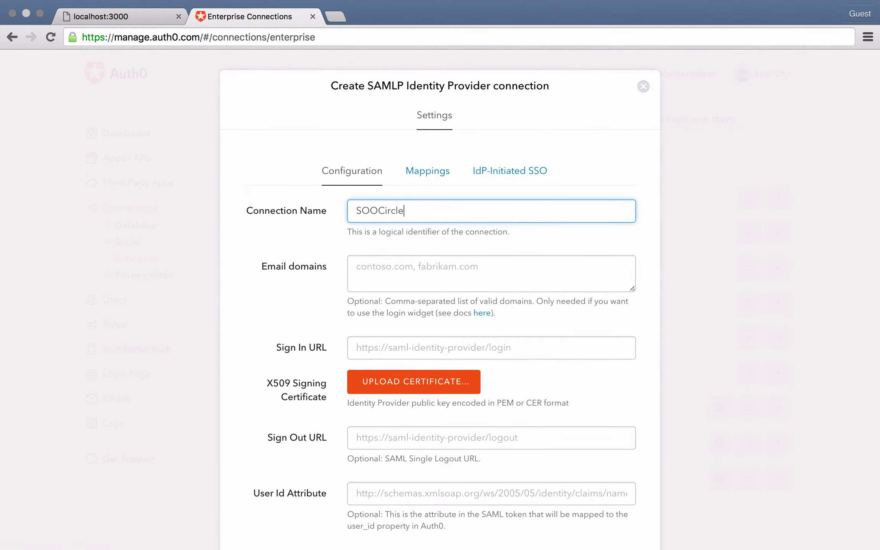
{"action": "key", "text": "Left"}
{"action": "key", "text": "Left"}
{"action": "key", "text": "BackSpace"}
{"action": "type", "text": "S"}
{"action": "key", "text": "Tab"}
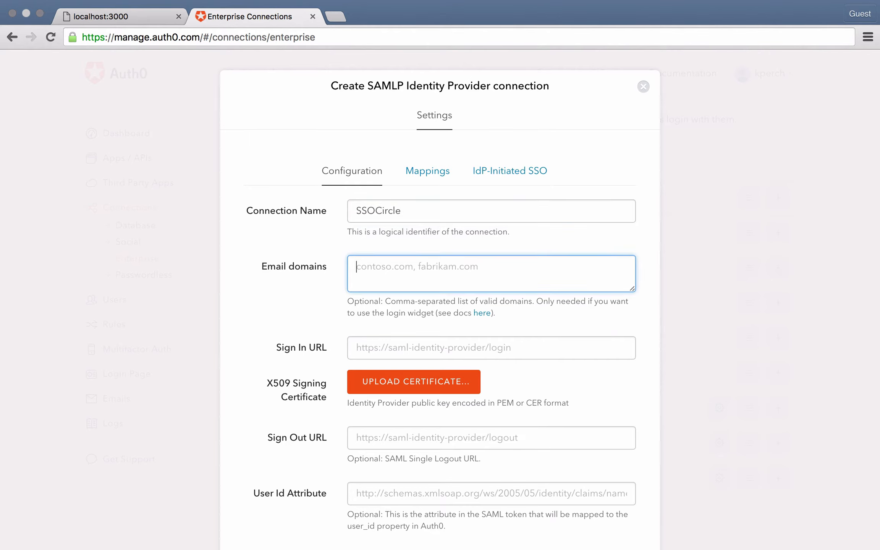
{"action": "type", "text": "kassandra"}
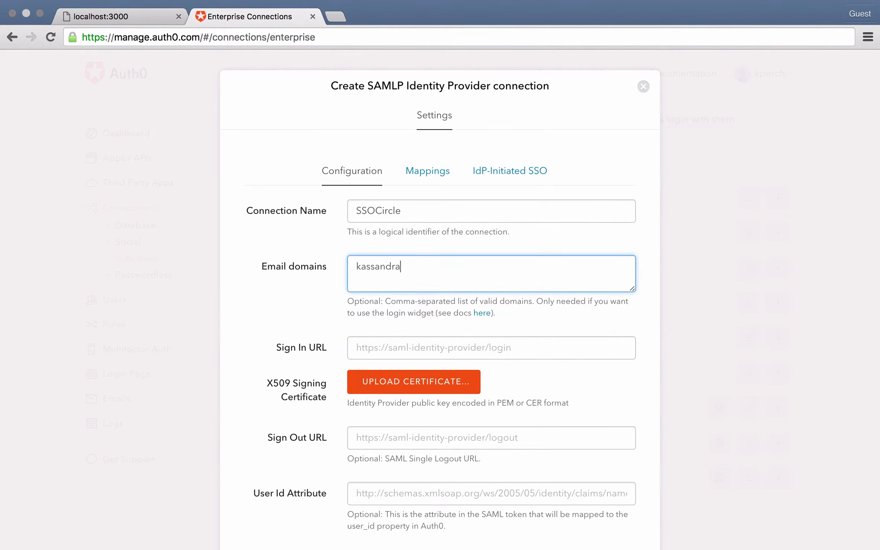
{"action": "type", "text": "perch.com"}
{"action": "scroll", "coordinate": [440, 305], "scroll_direction": "down", "scroll_amount": 3}
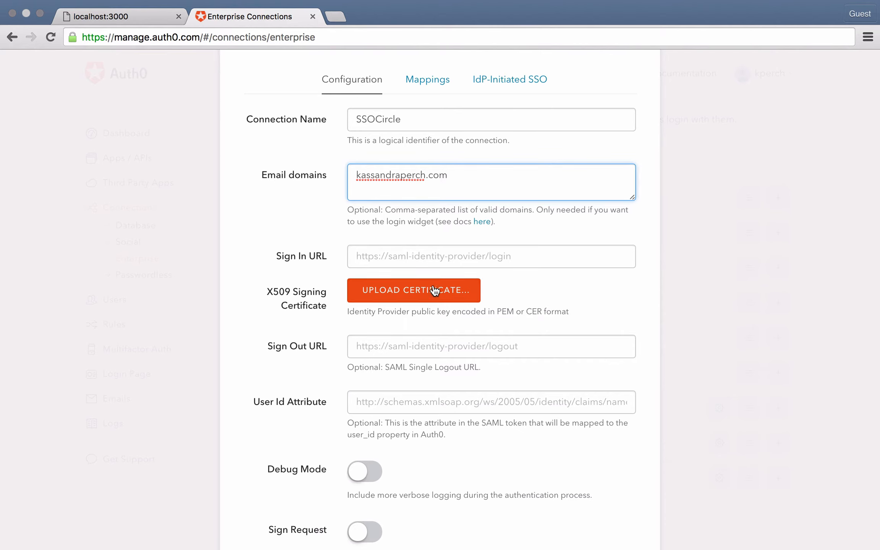
{"action": "left_click", "coordinate": [378, 258]}
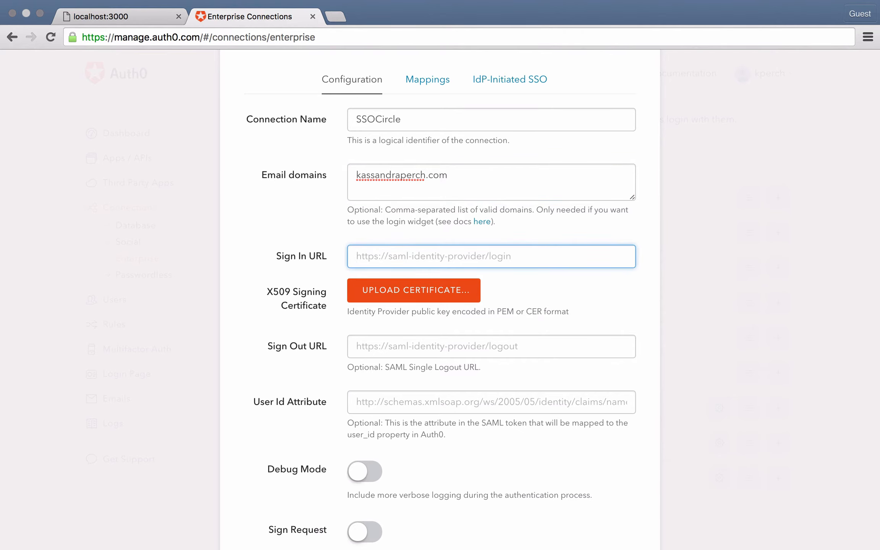
{"action": "key", "text": "super+Tab"}
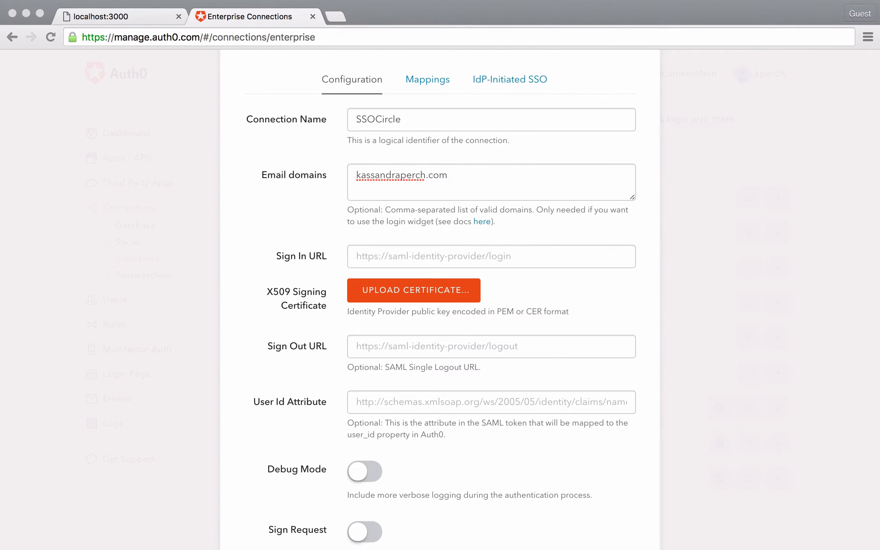
{"action": "left_click", "coordinate": [385, 250]}
{"action": "type", "text": "https://idp.ssocircle.com:443/sso/SSORedirect/metaAlias/ssocircle"}
{"action": "left_click", "coordinate": [421, 344]}
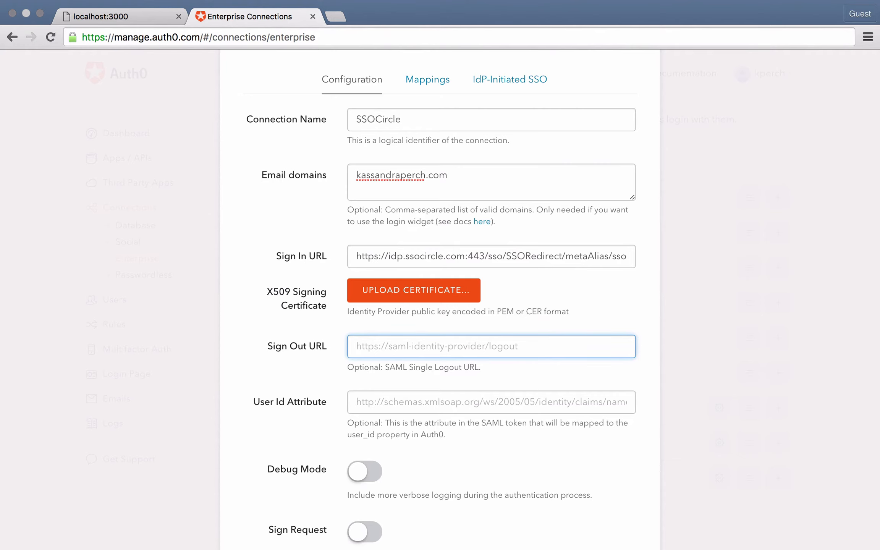
{"action": "key", "text": "super+Tab"}
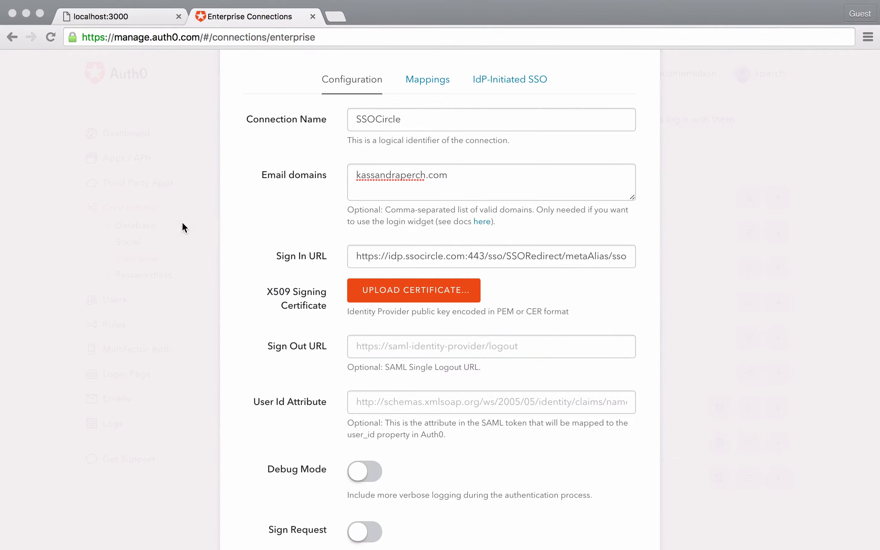
{"action": "left_click", "coordinate": [384, 347]}
{"action": "type", "text": "https://idp.ssocircle.com:443/sso/IDPSloRedirect/metaAlias/ssocircle"}
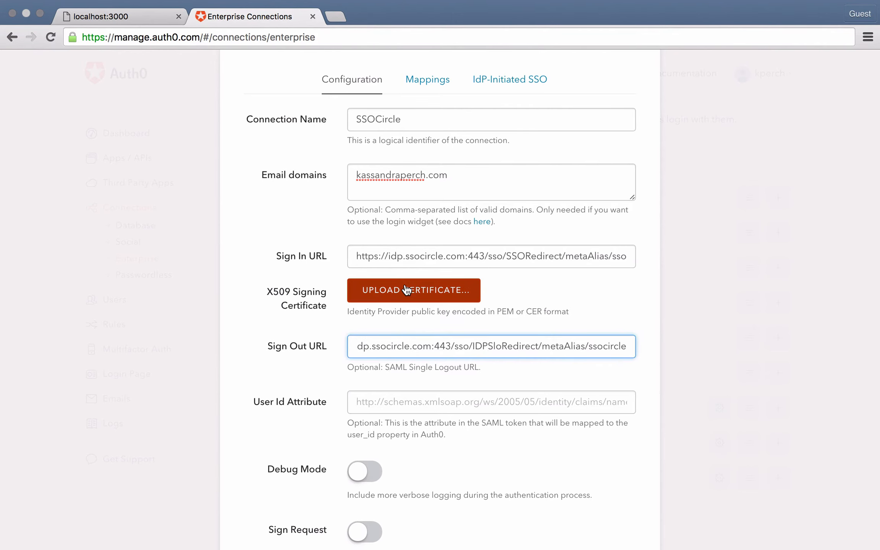
Upload circlesso.pem from the Desktop as the connection's X509 signing certificate.
{"action": "left_click", "coordinate": [407, 290]}
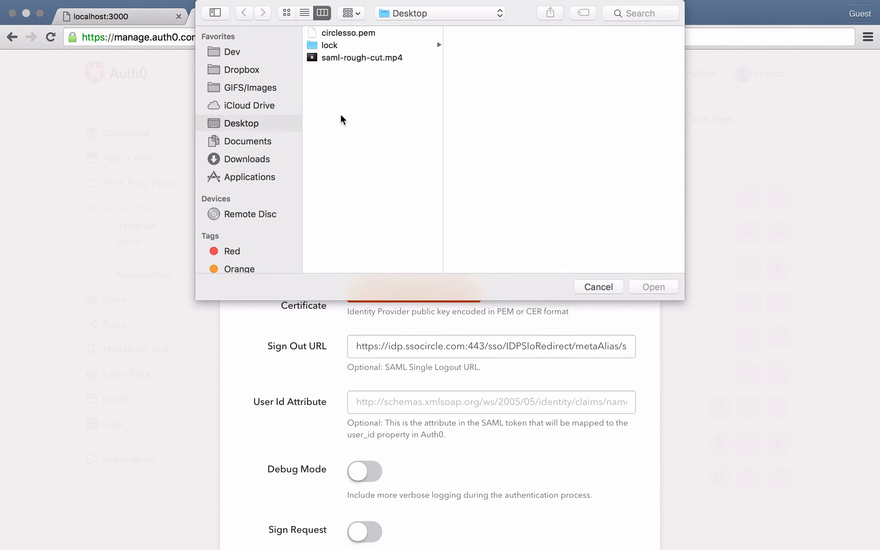
{"action": "left_click", "coordinate": [353, 34]}
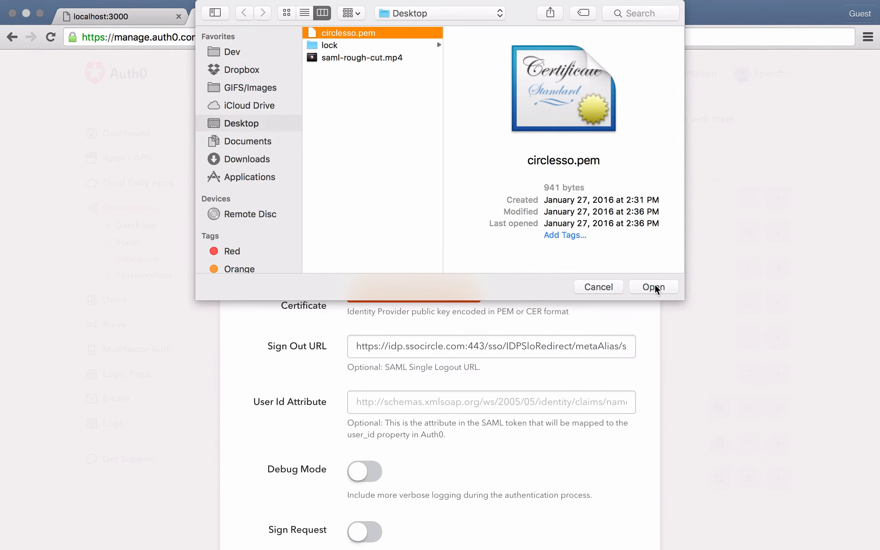
{"action": "left_click", "coordinate": [654, 287]}
Save the SSOCircle connection and continue as domain administrator to its SAML identity provider configuration instructions.
{"action": "scroll", "coordinate": [480, 377], "scroll_direction": "down", "scroll_amount": 5}
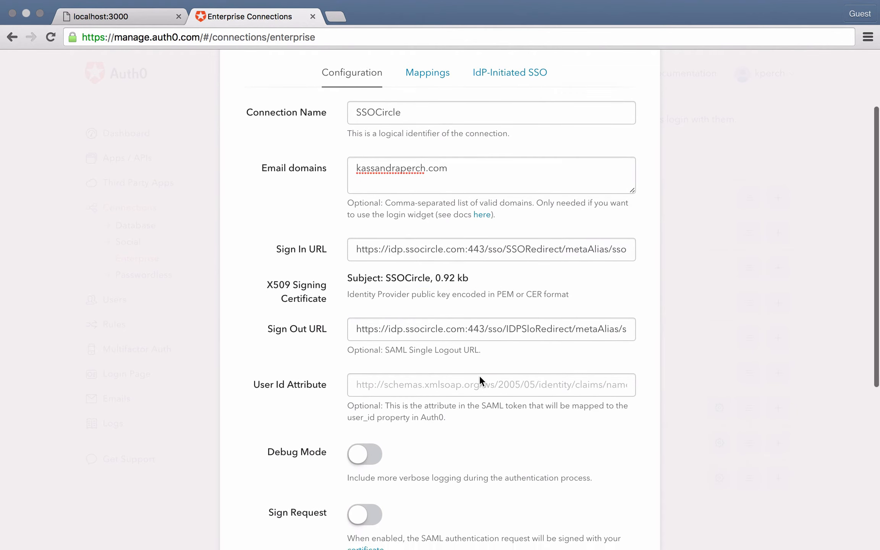
{"action": "scroll", "coordinate": [480, 375], "scroll_direction": "down", "scroll_amount": 3}
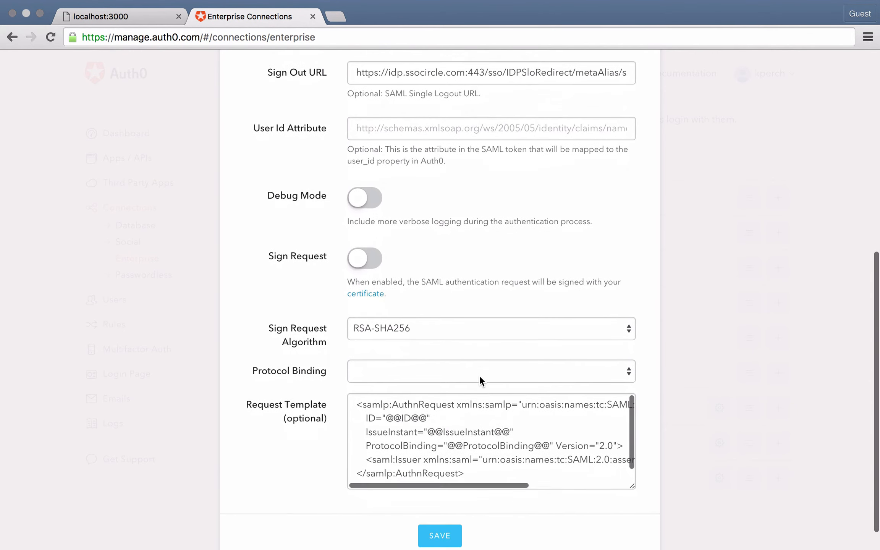
{"action": "left_click", "coordinate": [446, 504]}
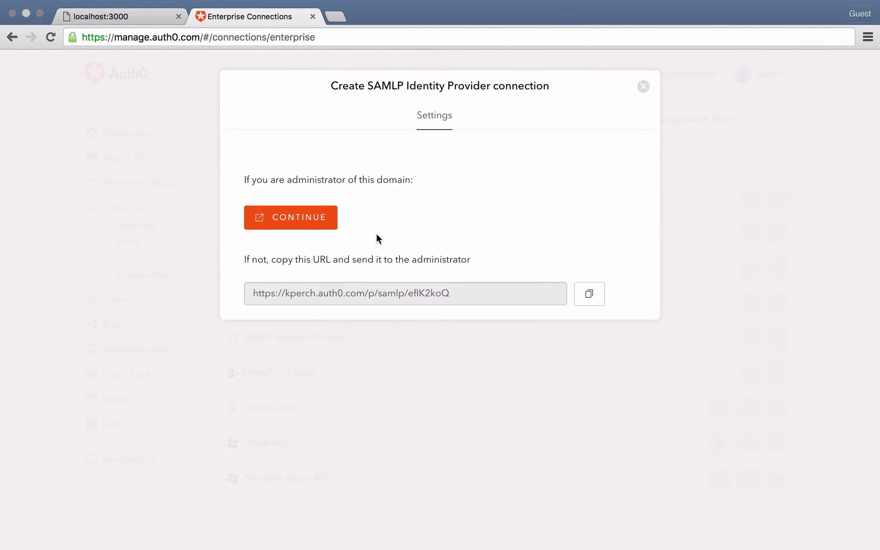
{"action": "left_click", "coordinate": [306, 227]}
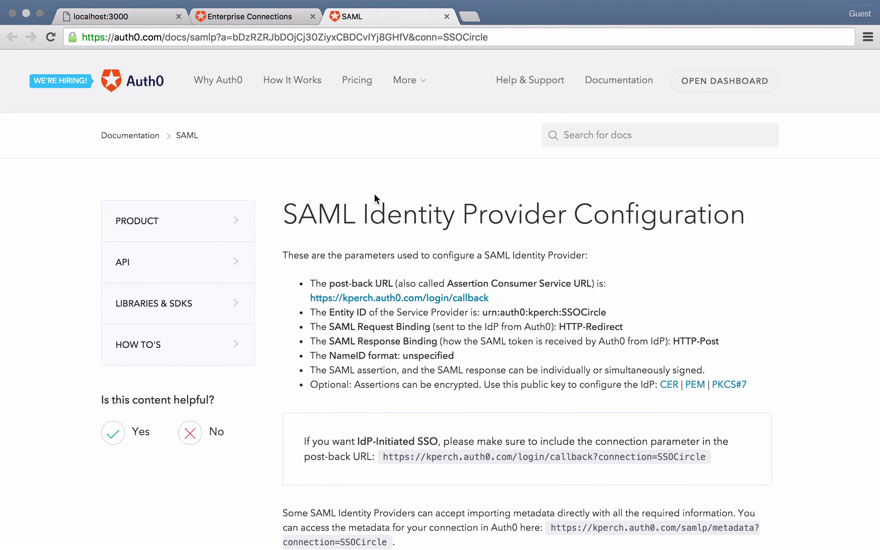
Review the SAML identity provider parameters, IdP-initiated SSO post-back URL and metadata address for the SSOCircle connection.
{"action": "scroll", "coordinate": [374, 194], "scroll_direction": "down", "scroll_amount": 6}
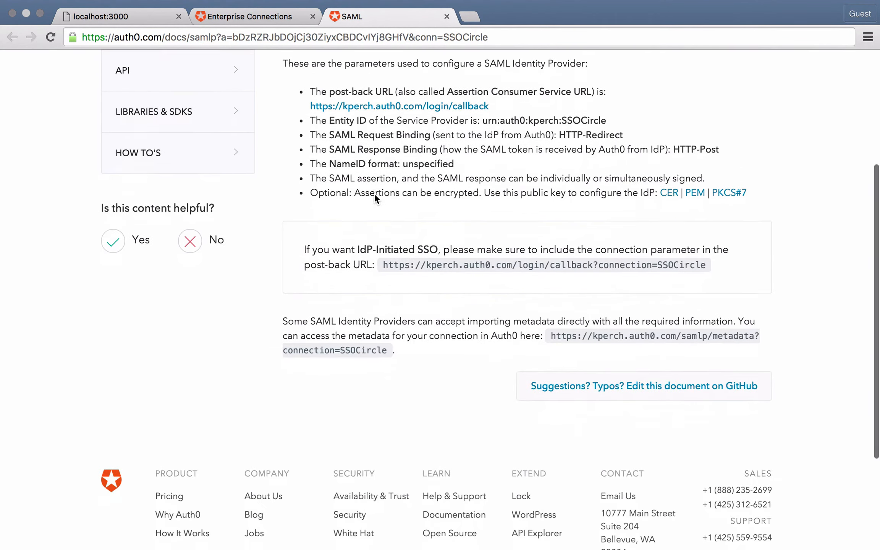
{"action": "scroll", "coordinate": [374, 193], "scroll_direction": "down", "scroll_amount": 1}
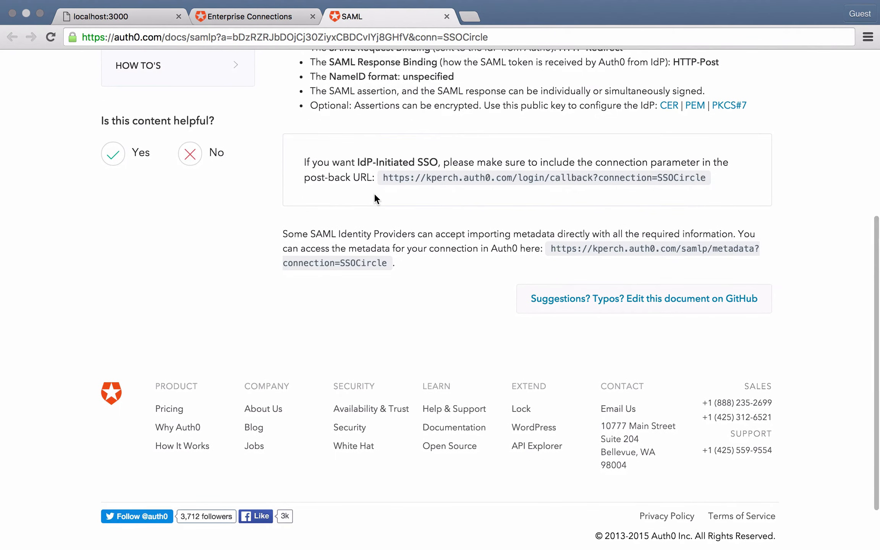
{"action": "scroll", "coordinate": [374, 193], "scroll_direction": "up", "scroll_amount": 1}
{"action": "scroll", "coordinate": [374, 193], "scroll_direction": "up", "scroll_amount": 4}
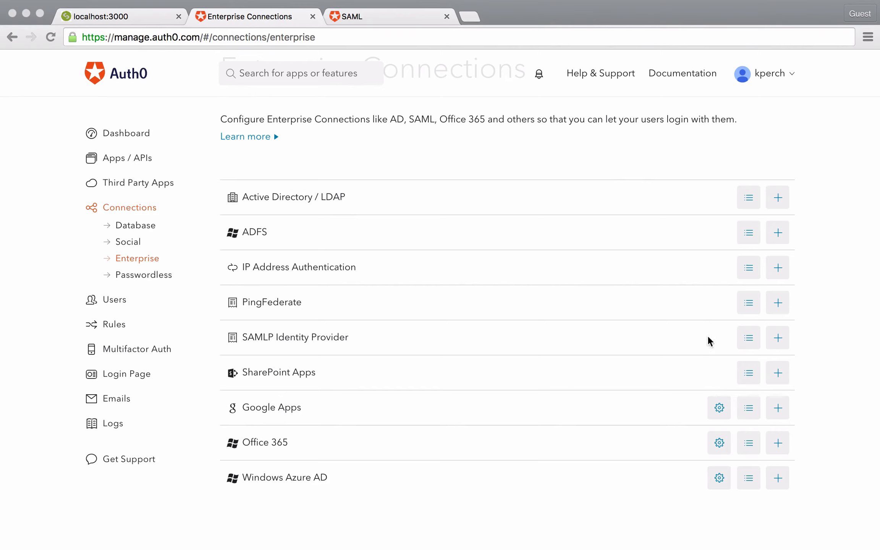
Enable the SSOCircle SAMLP connection for The Gaming Table app, save the apps configuration and close the connection settings.
{"action": "left_click", "coordinate": [749, 338]}
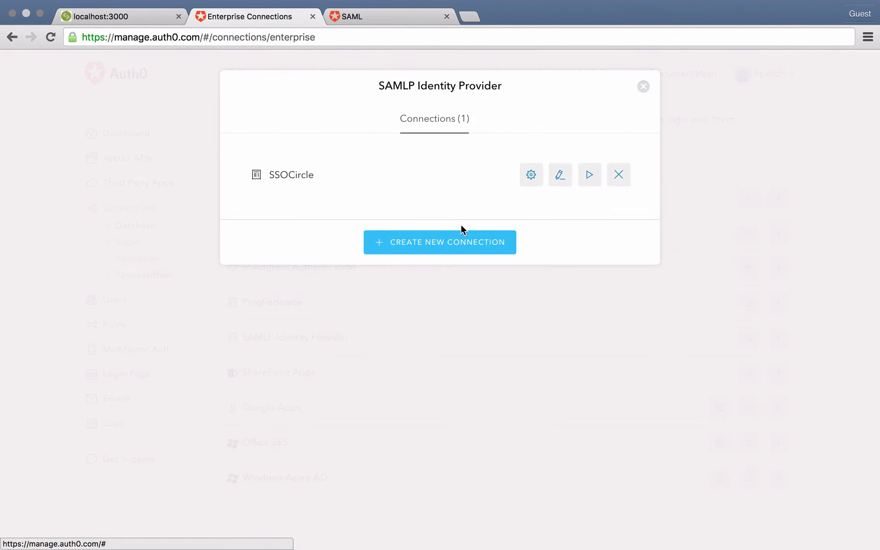
{"action": "left_click", "coordinate": [529, 174]}
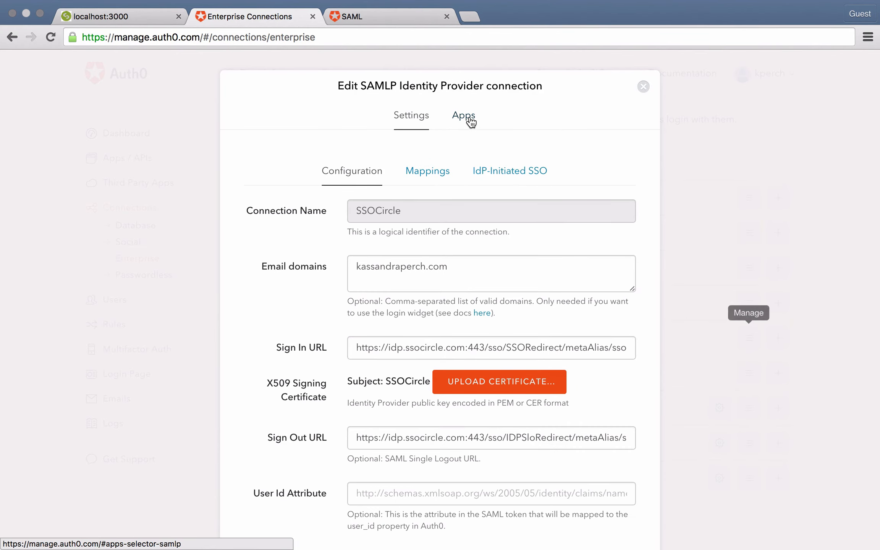
{"action": "left_click", "coordinate": [464, 115]}
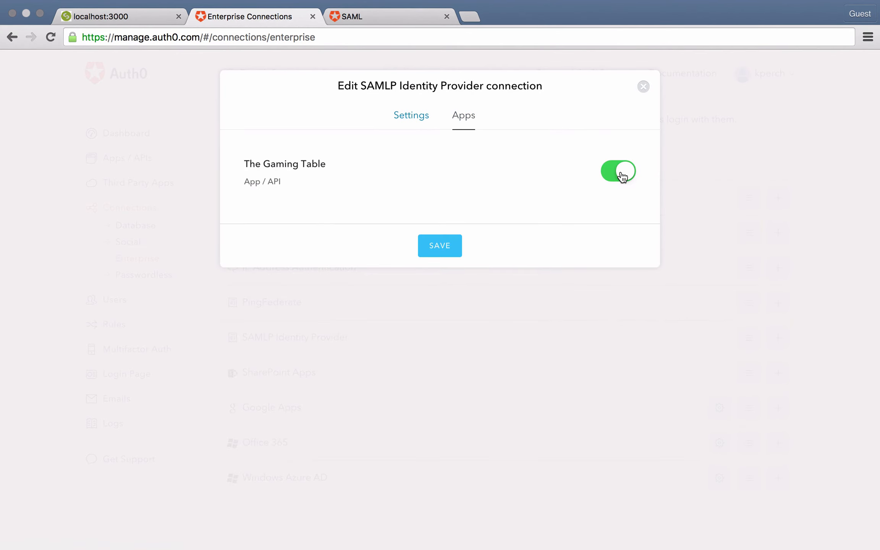
{"action": "left_click", "coordinate": [444, 246]}
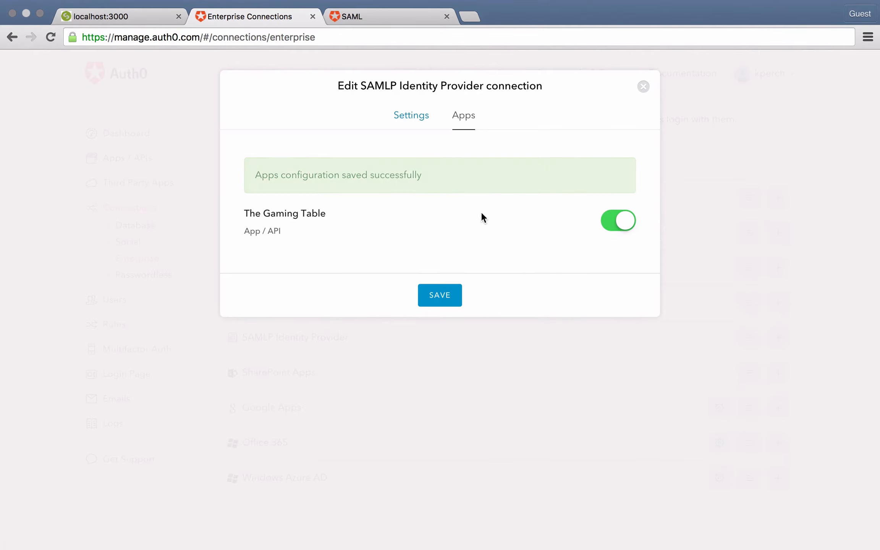
{"action": "left_click", "coordinate": [645, 88]}
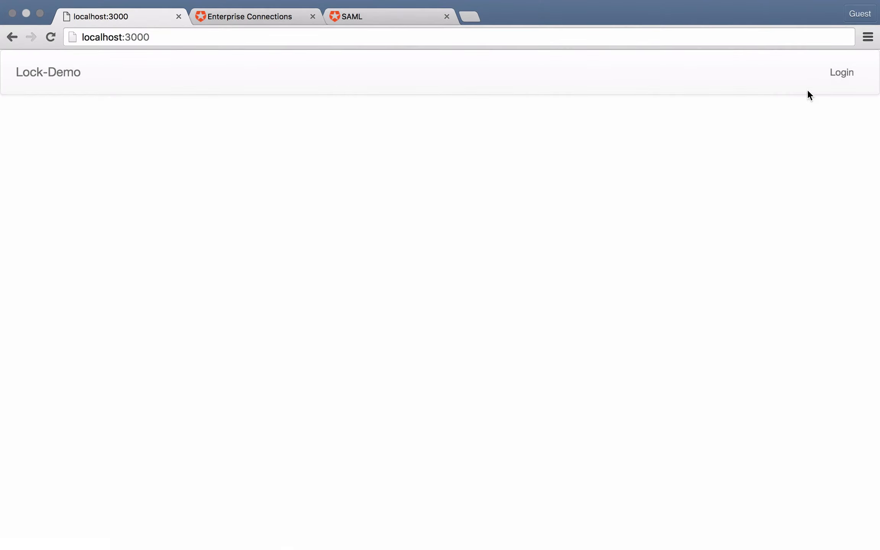
Start a login in the Lock-Demo app at localhost:3000 and submit the user's company-domain e-mail for single sign-on.
{"action": "left_click", "coordinate": [836, 72]}
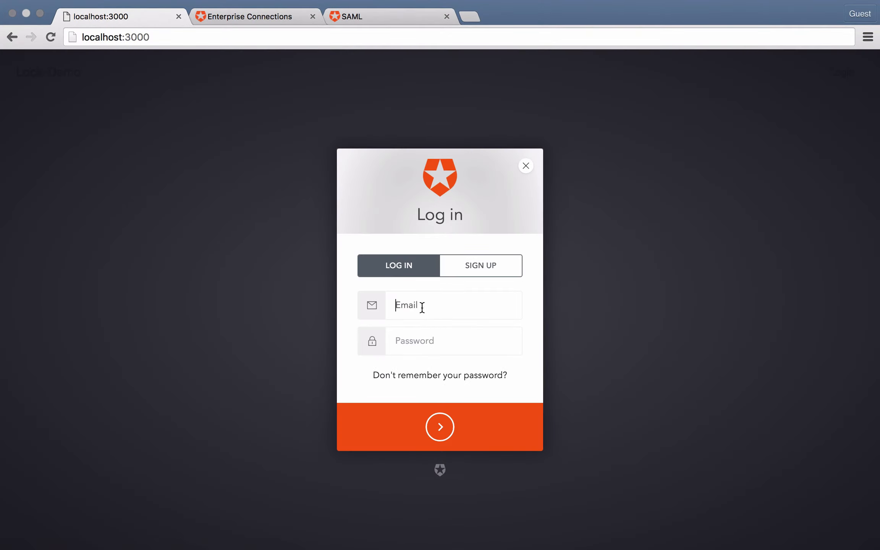
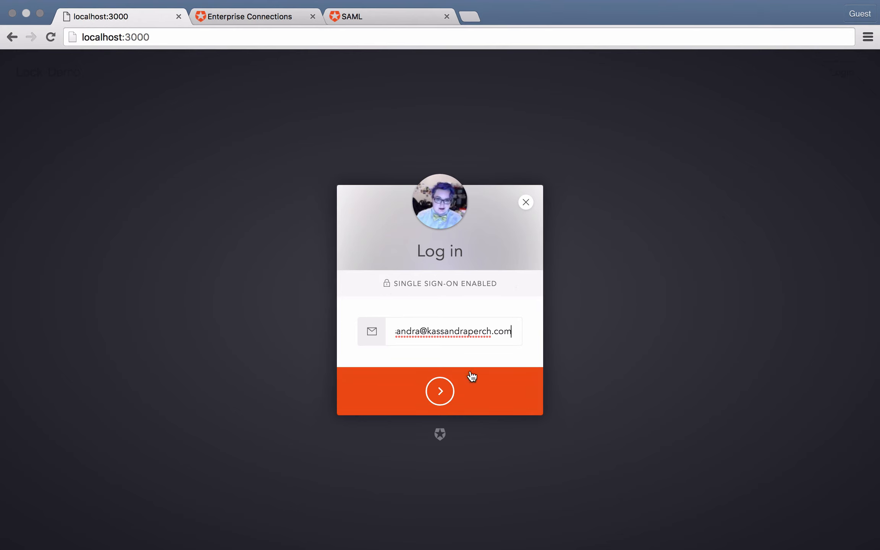
{"action": "left_click", "coordinate": [446, 397]}
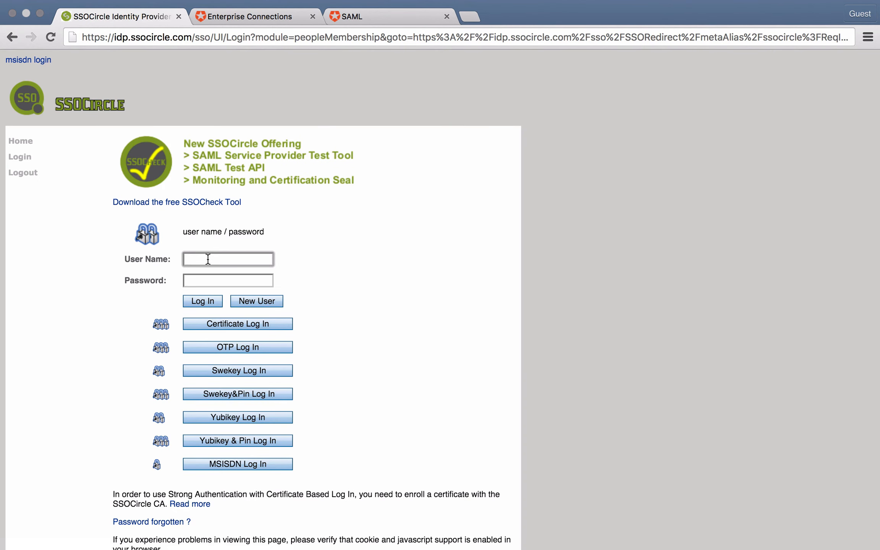
Log in to SSOCircle with the account's user name and password.
{"action": "key", "text": "Tab"}
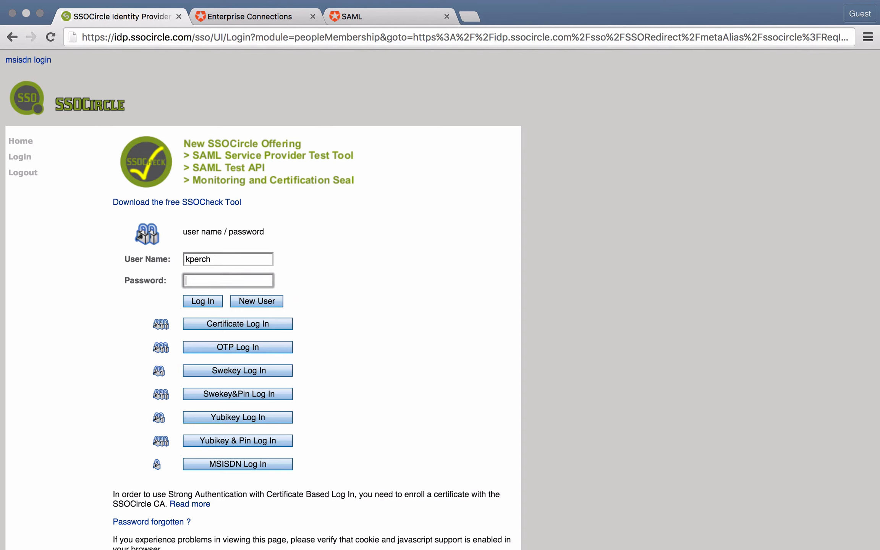
{"action": "key", "text": "super+v"}
{"action": "left_click", "coordinate": [203, 301]}
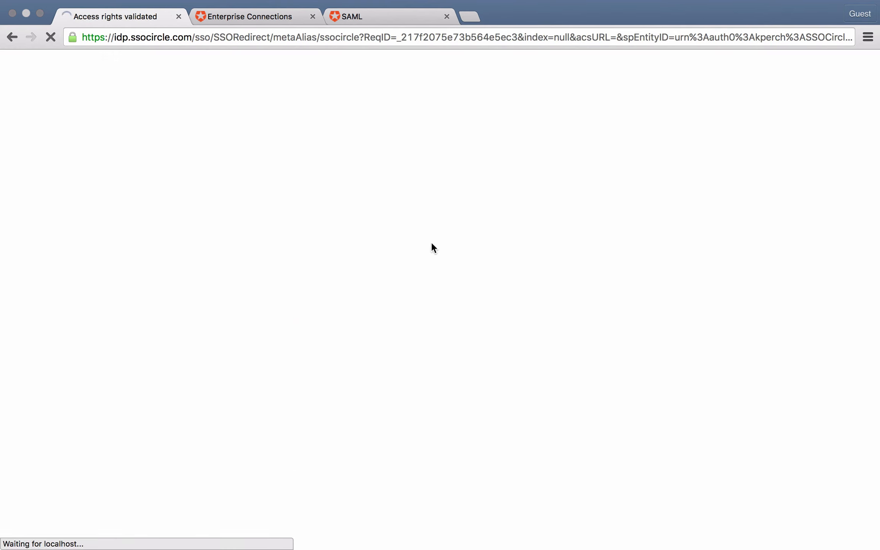